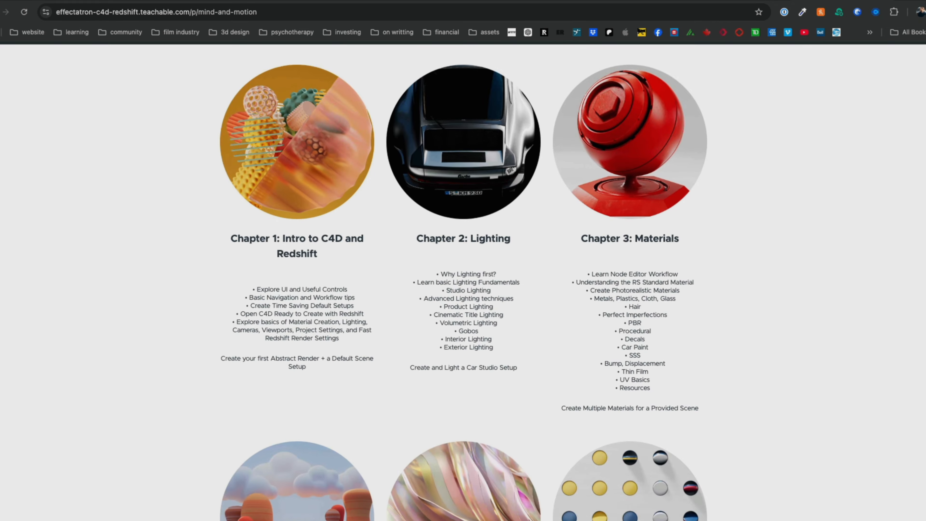
- Look through the Mind and Motion workshop page, from the chapter outlines to the Basic and Premium package contents
scroll(462, 277, "down", 5)
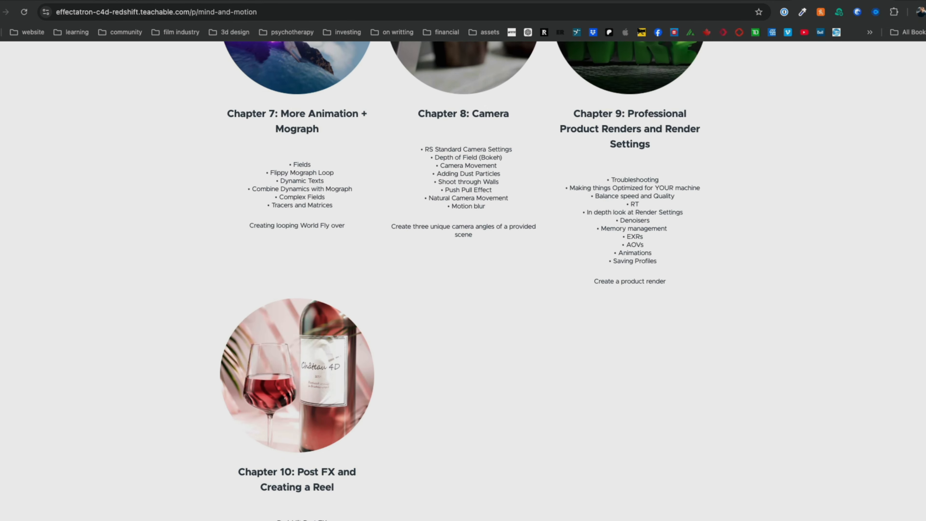
scroll(463, 277, "down", 7)
scroll(463, 278, "down", 12)
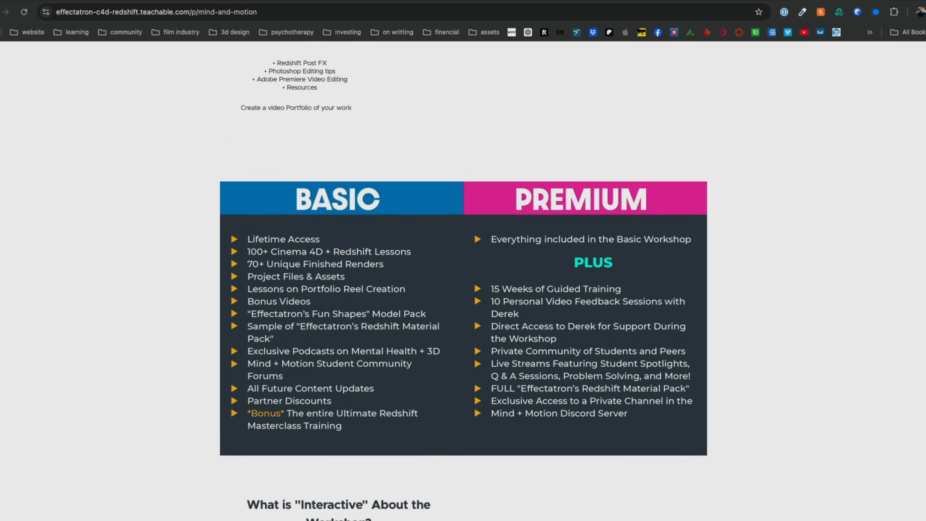
scroll(463, 277, "down", 20)
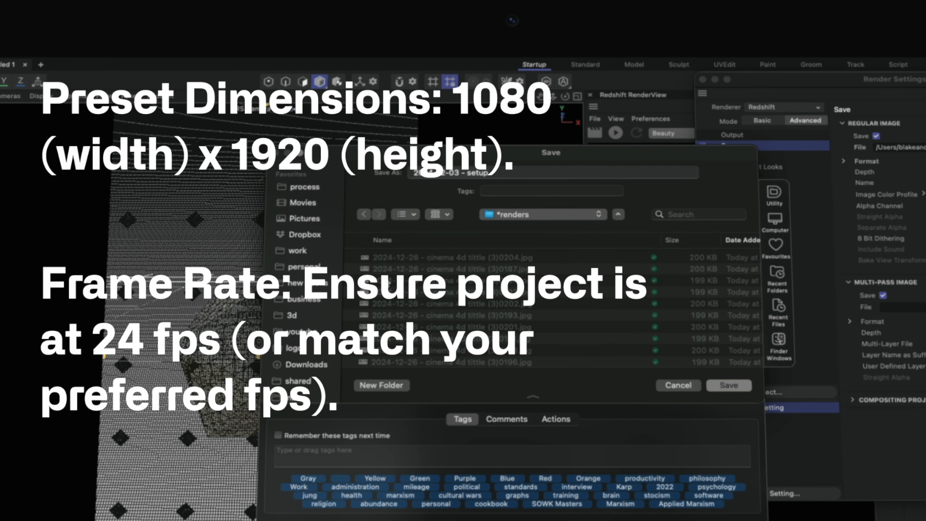
- Open the render settings in Cinema 4D and review the output preset categories and the regular image format options
left_click(689, 388)
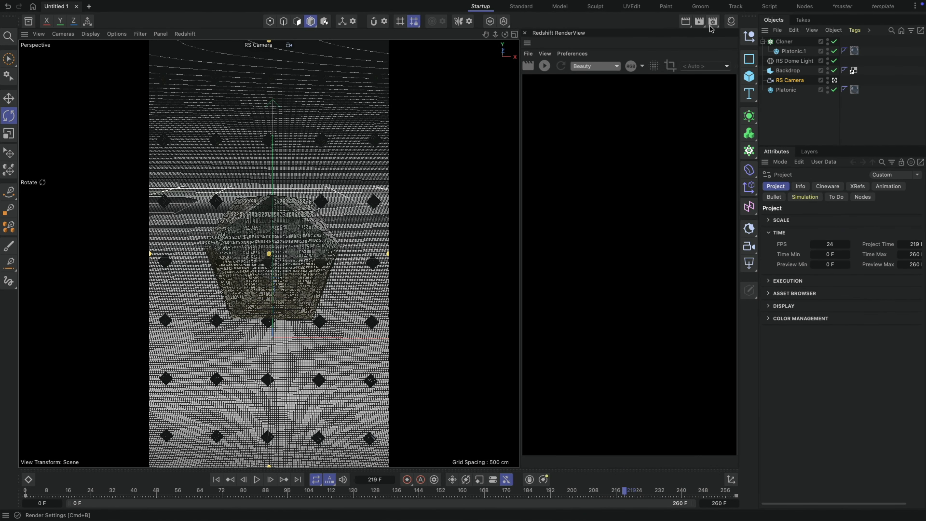
left_click(712, 22)
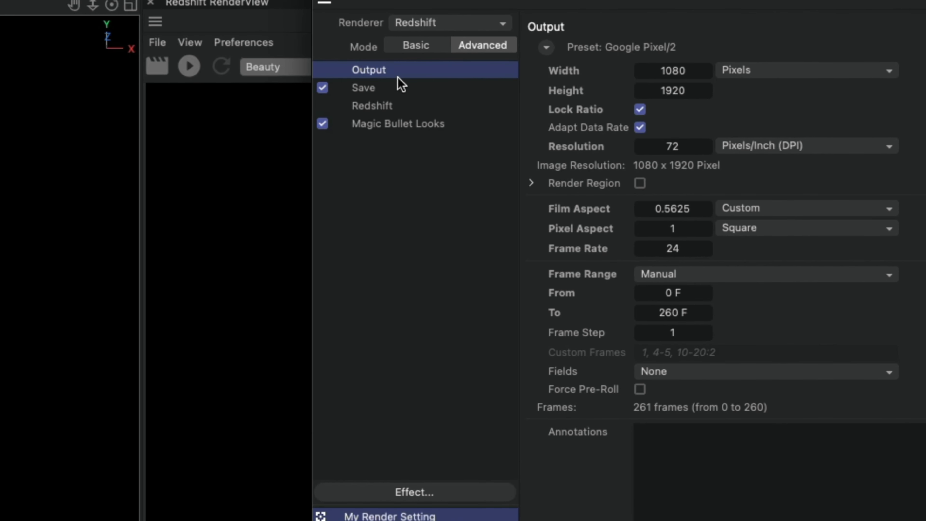
left_click(547, 49)
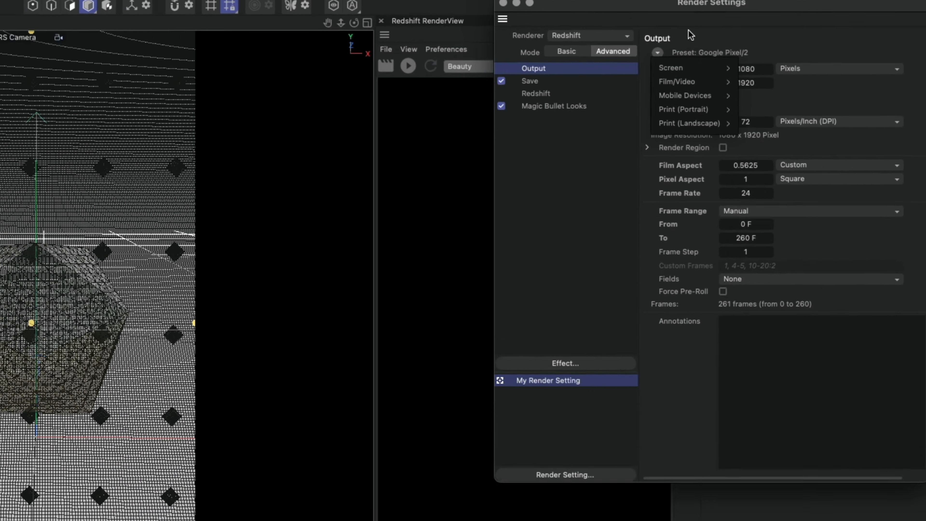
left_click(688, 30)
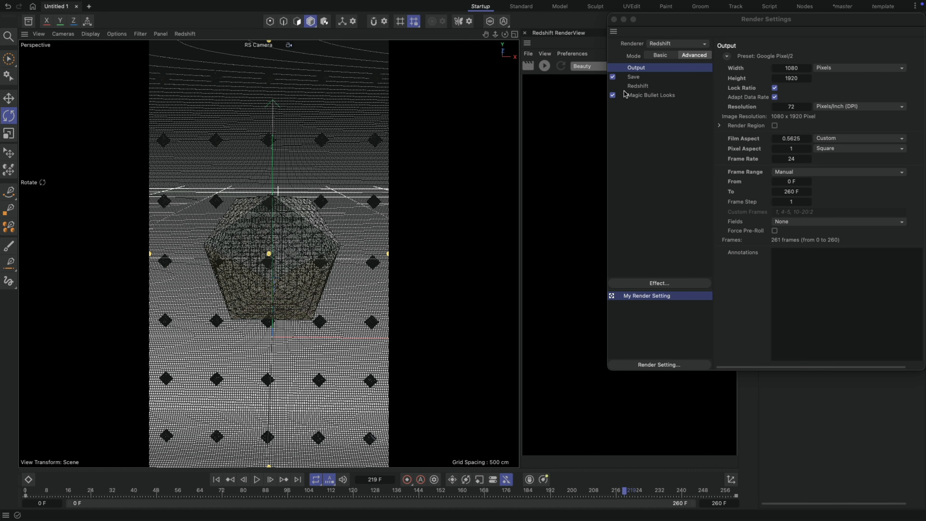
left_click(644, 78)
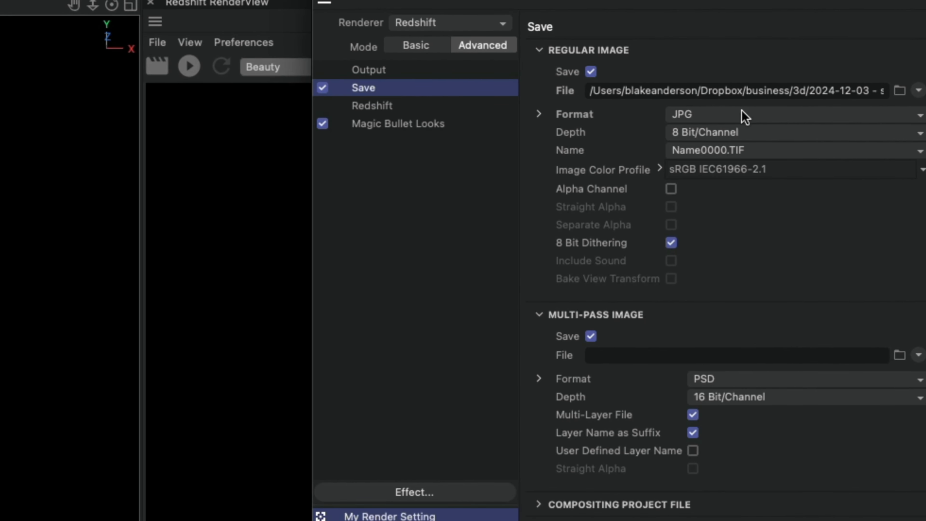
left_click(743, 116)
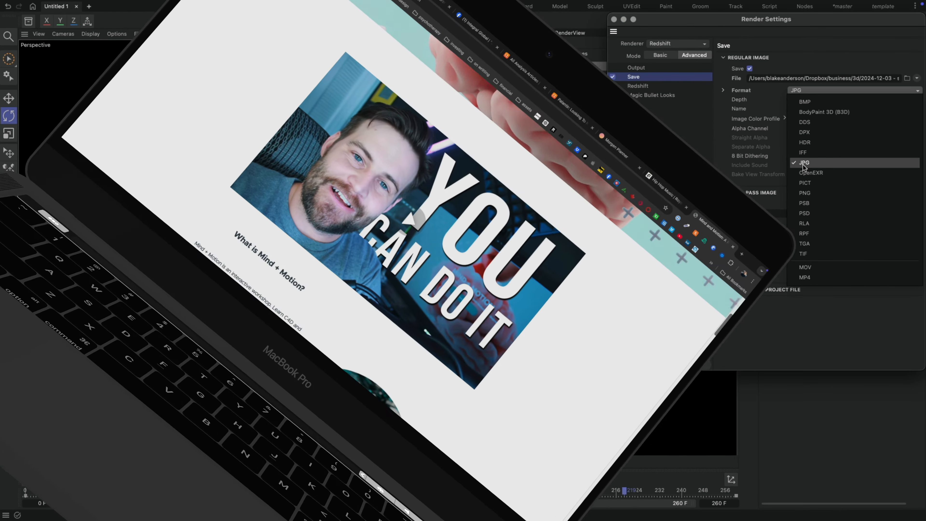
- Switch to the workshop web page and review the instructor introduction, course chapters and package comparison
scroll(464, 281, "down", 20)
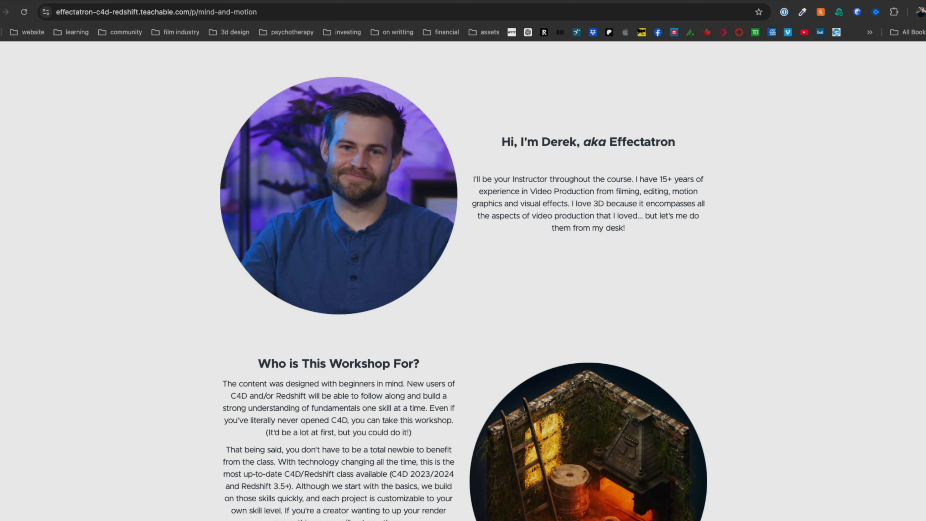
scroll(463, 281, "down", 13)
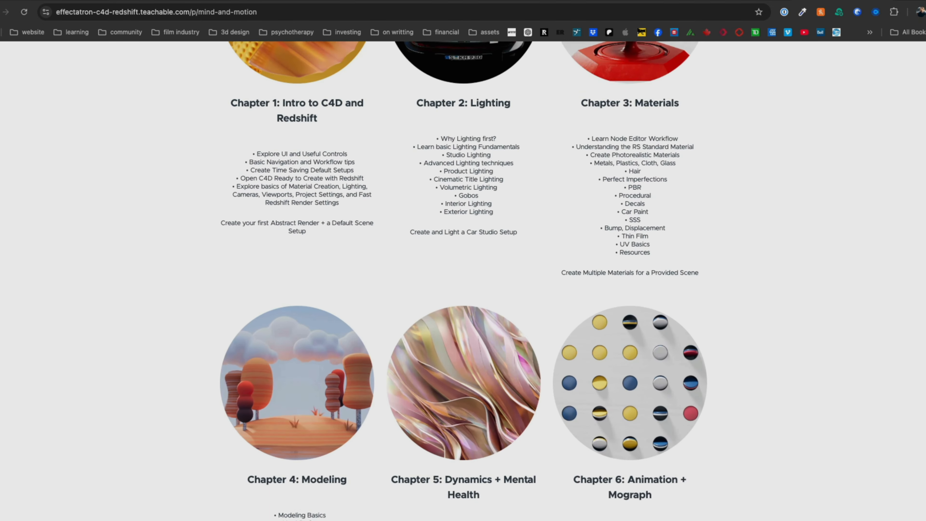
scroll(463, 280, "down", 20)
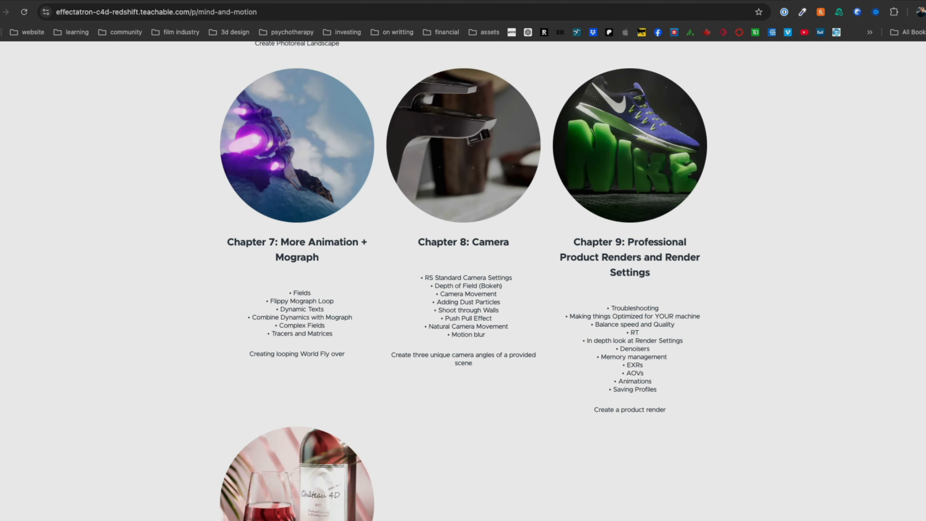
scroll(463, 281, "down", 20)
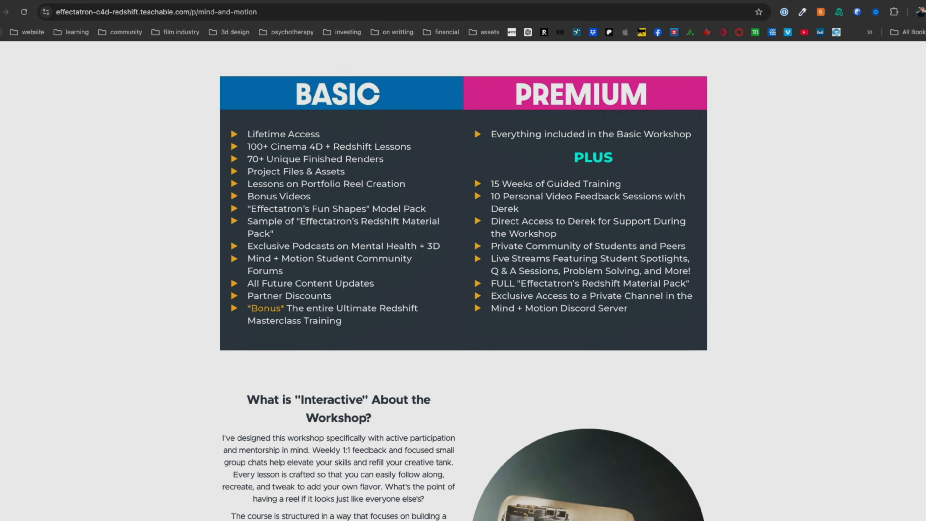
scroll(463, 281, "down", 15)
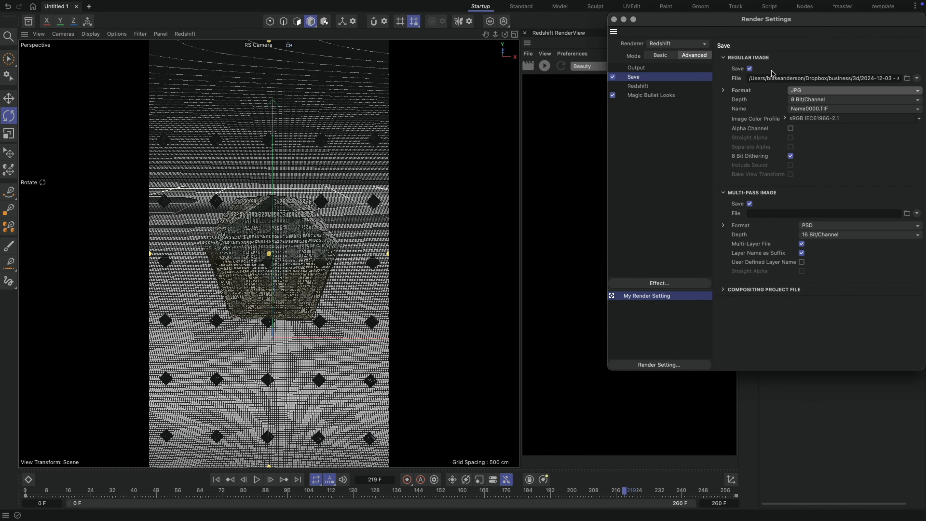
- In Cinema 4D, browse for the regular image's save location, search the 3d folder for "rend" and open the *renders folder
left_click(900, 79)
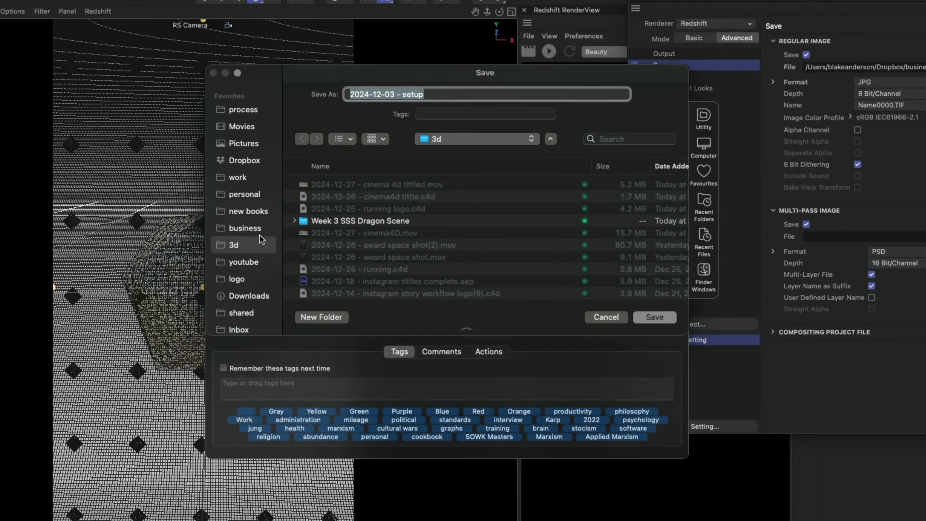
scroll(399, 214, "down", 5)
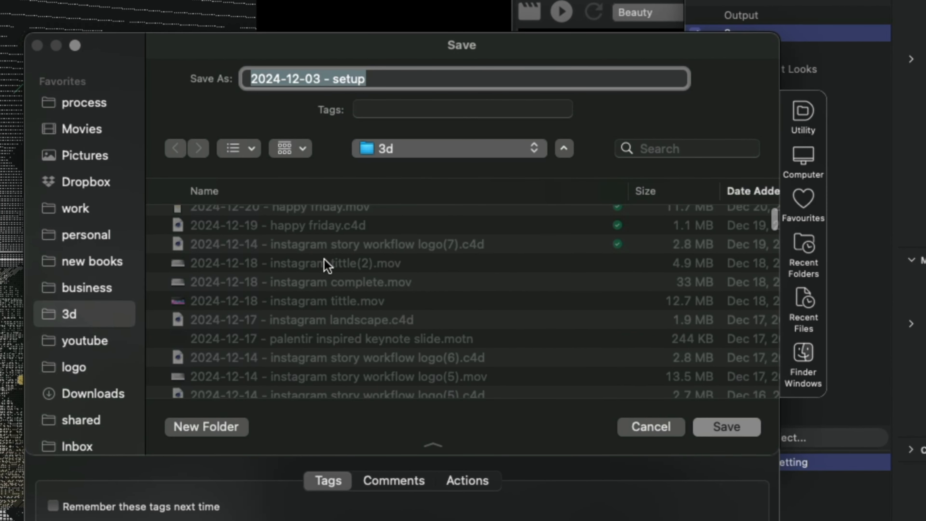
scroll(324, 258, "down", 10)
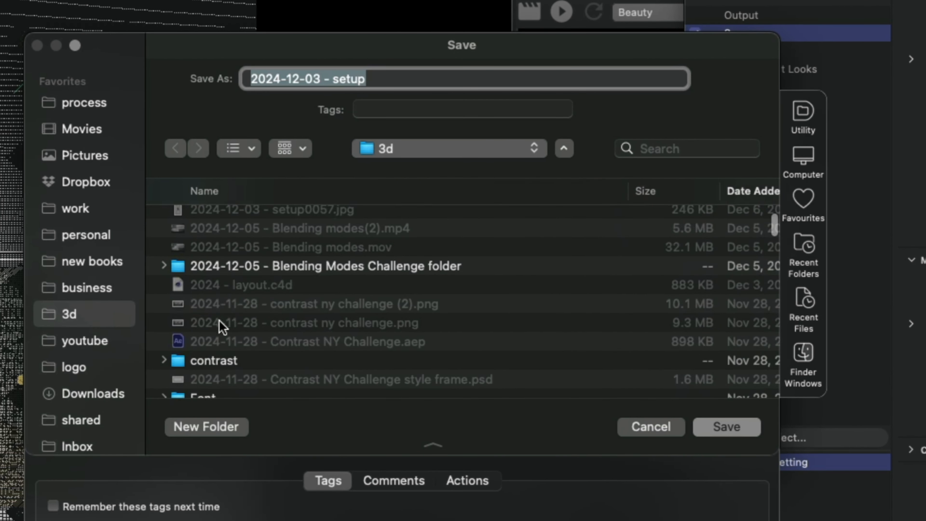
scroll(222, 356, "down", 4)
scroll(219, 340, "down", 15)
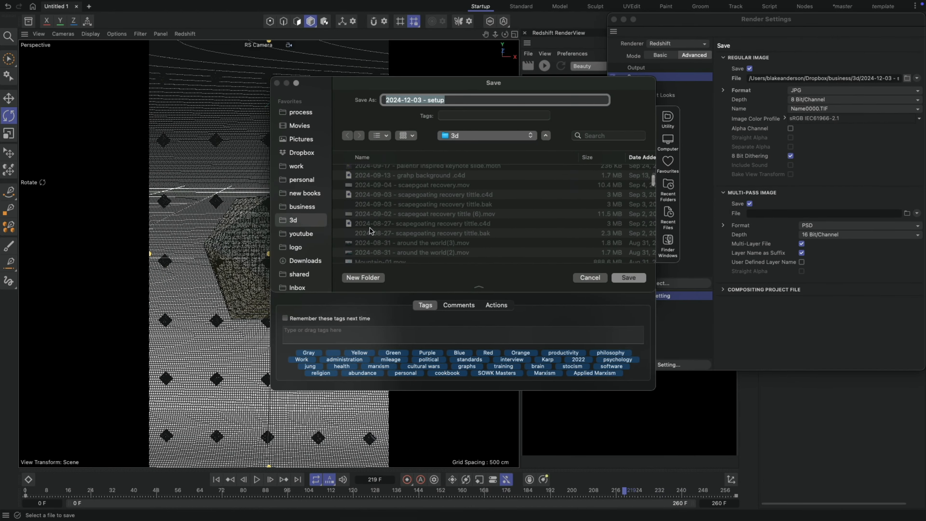
scroll(359, 237, "down", 15)
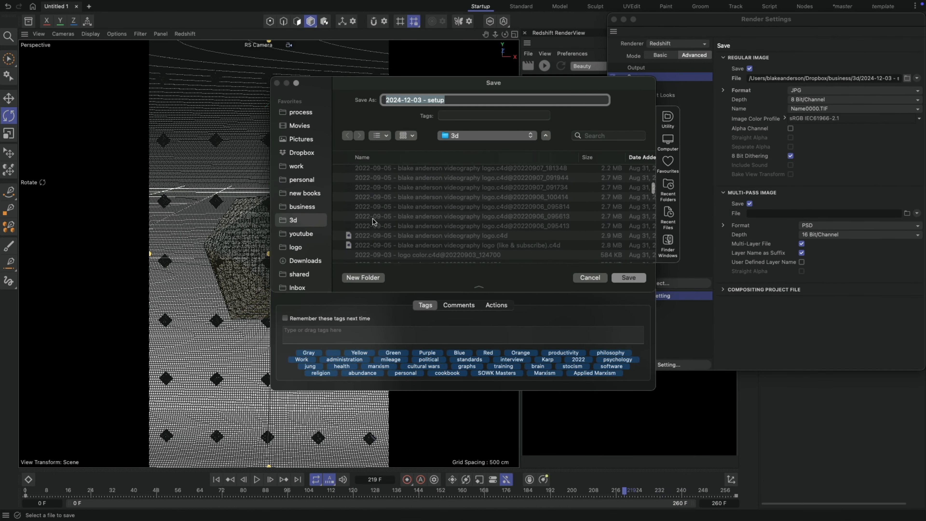
scroll(372, 224, "up", 20)
left_click(618, 134)
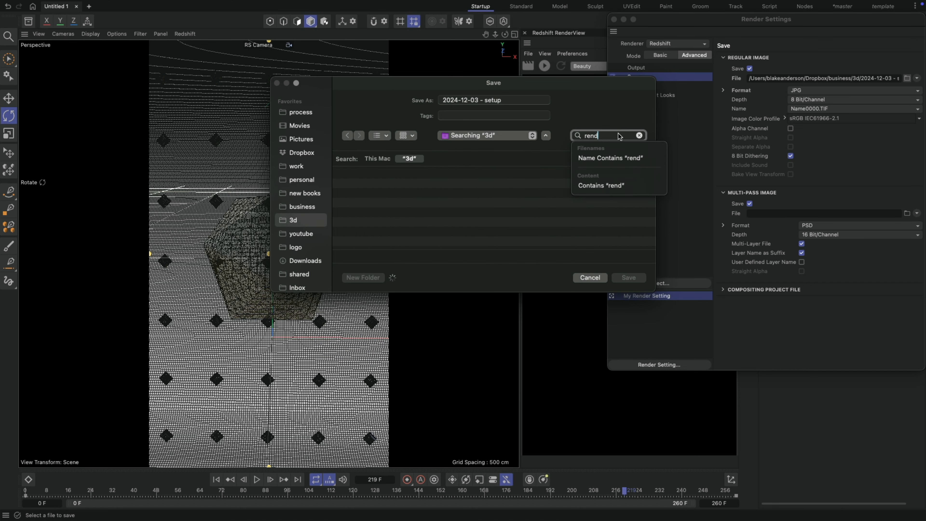
double_click(368, 187)
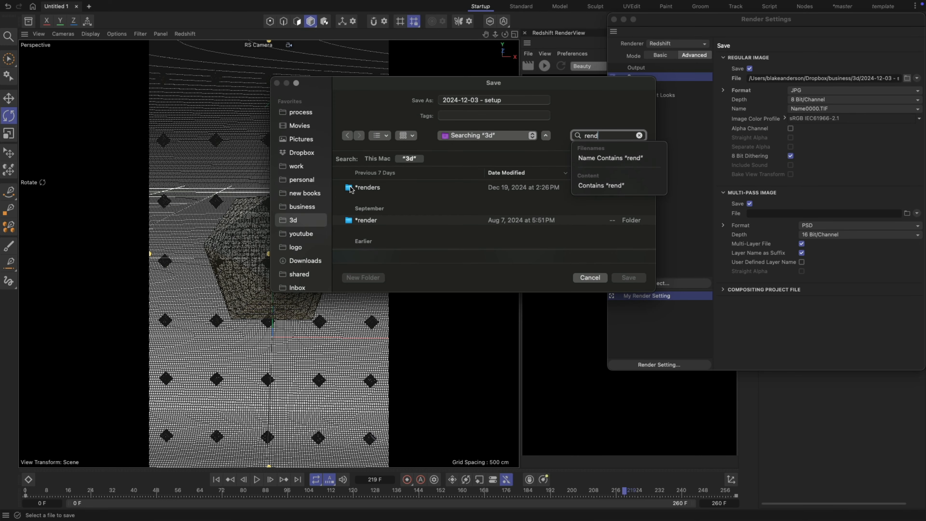
double_click(369, 188)
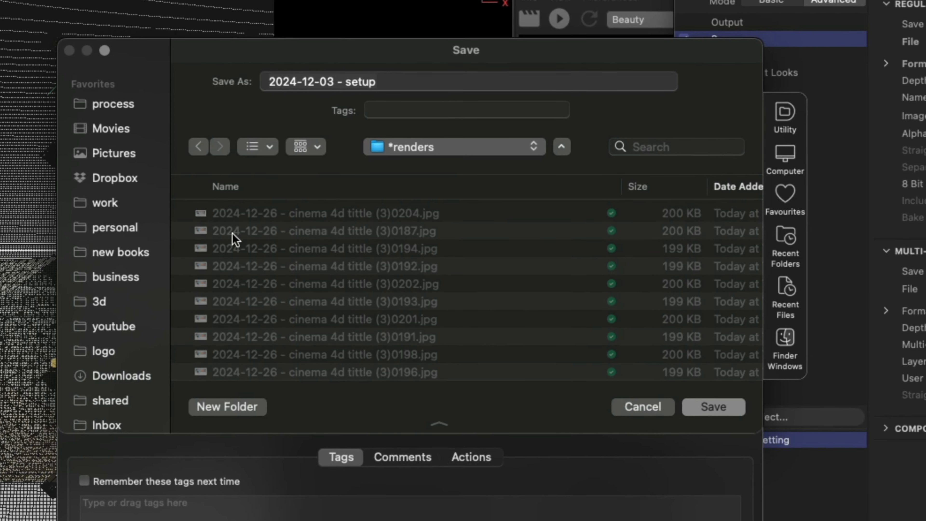
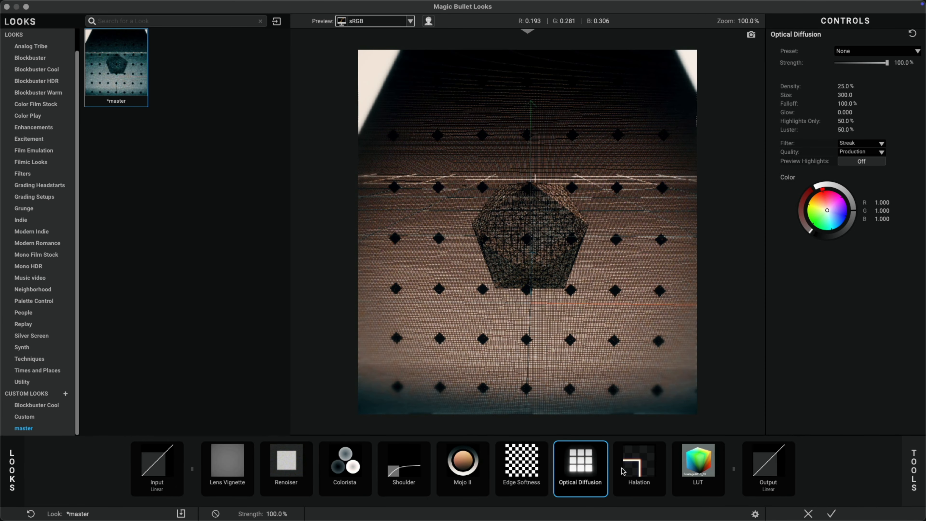
- Apply the *master look in Magic Bullet Looks and set its mix to 24%
left_click(831, 512)
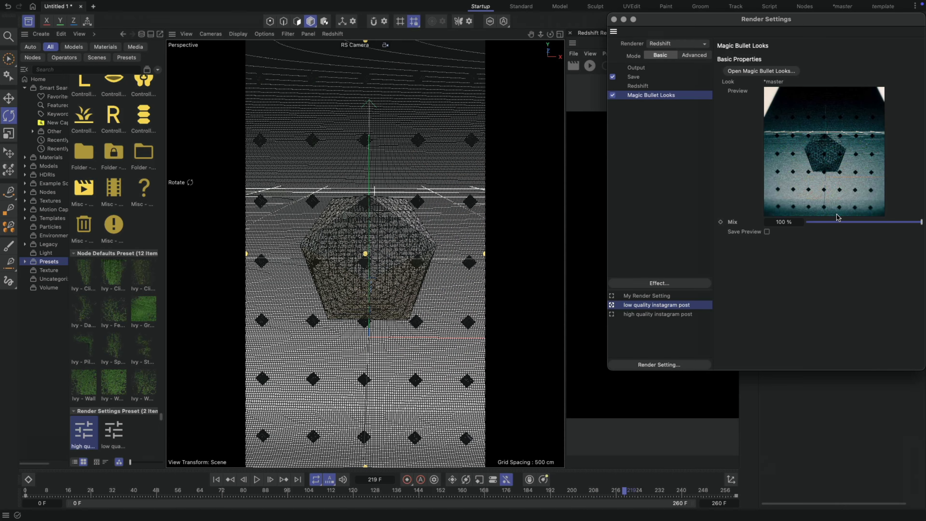
left_click(836, 221)
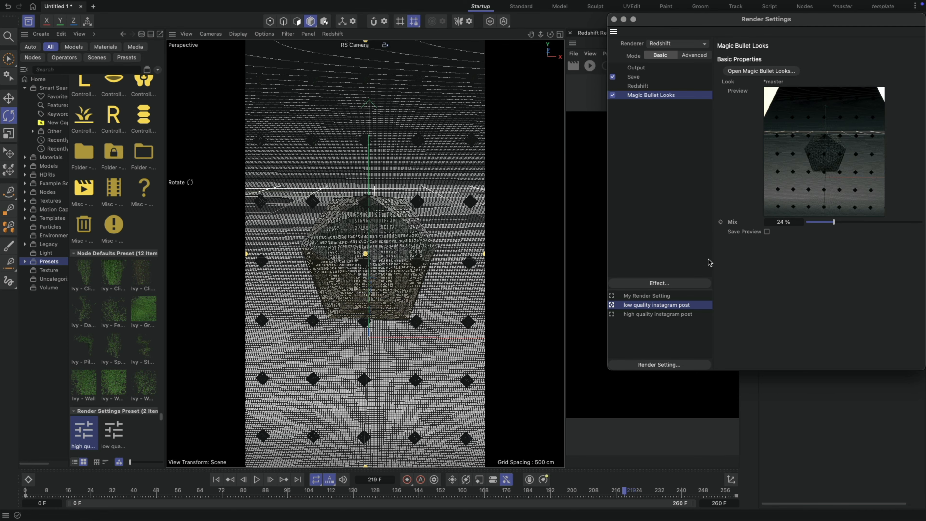
- Add the RS Post-Effects effect to the low quality instagram post render setting
left_click(675, 284)
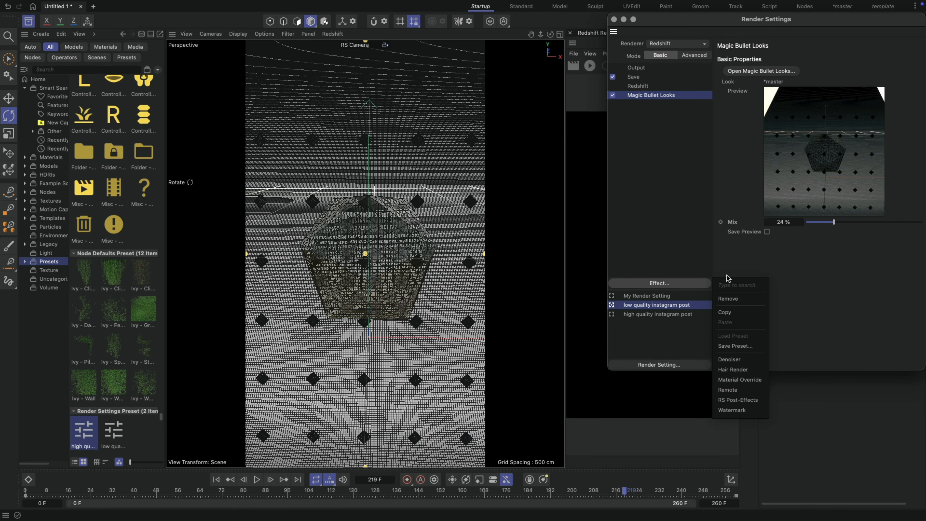
left_click(733, 400)
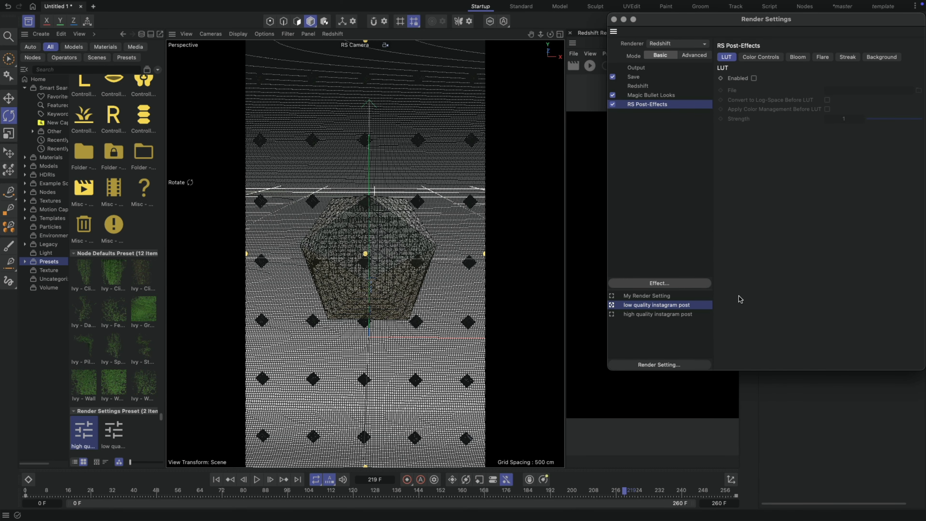
left_click(676, 281)
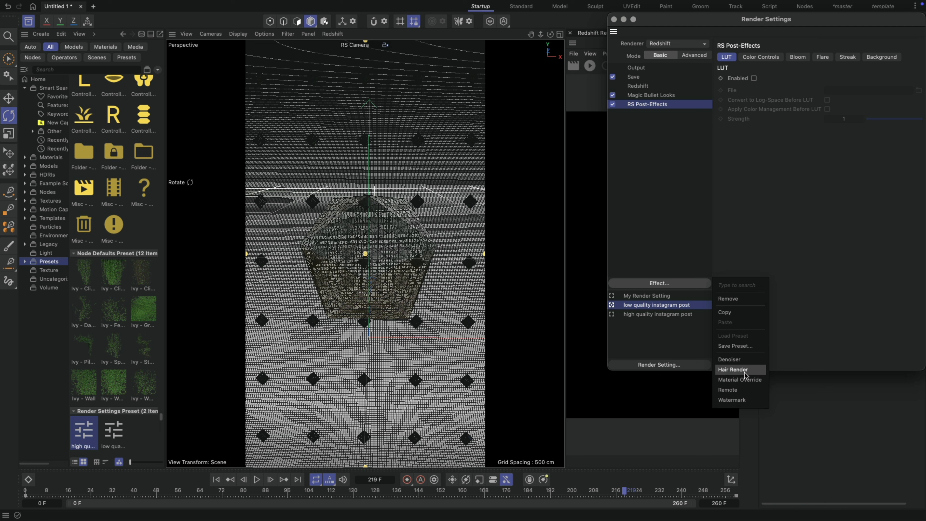
left_click(637, 202)
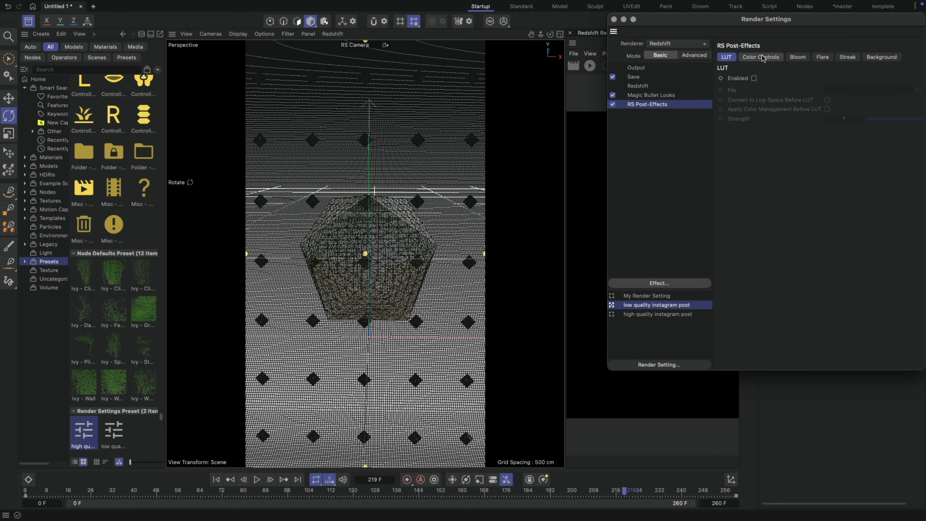
- Enable the LUT in RS Post-Effects without loading a file and lower its strength to 0.539
left_click(754, 78)
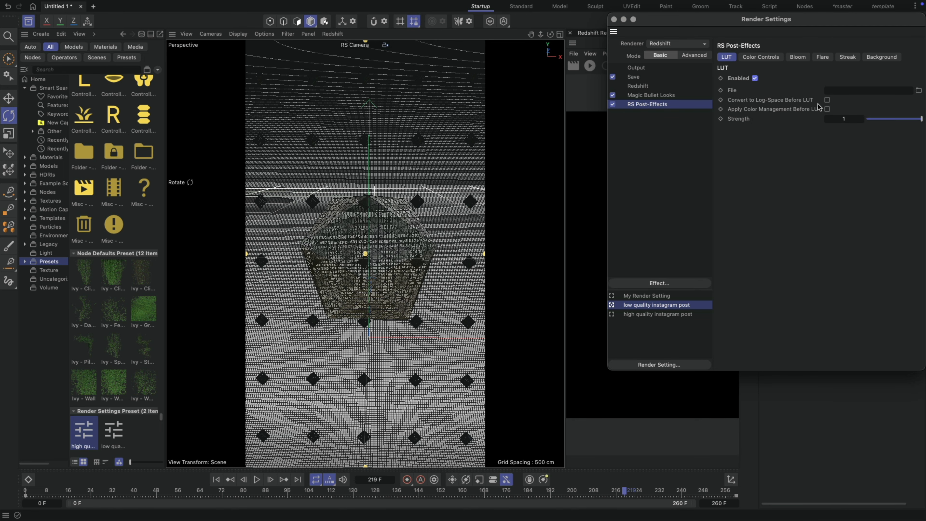
left_click(918, 90)
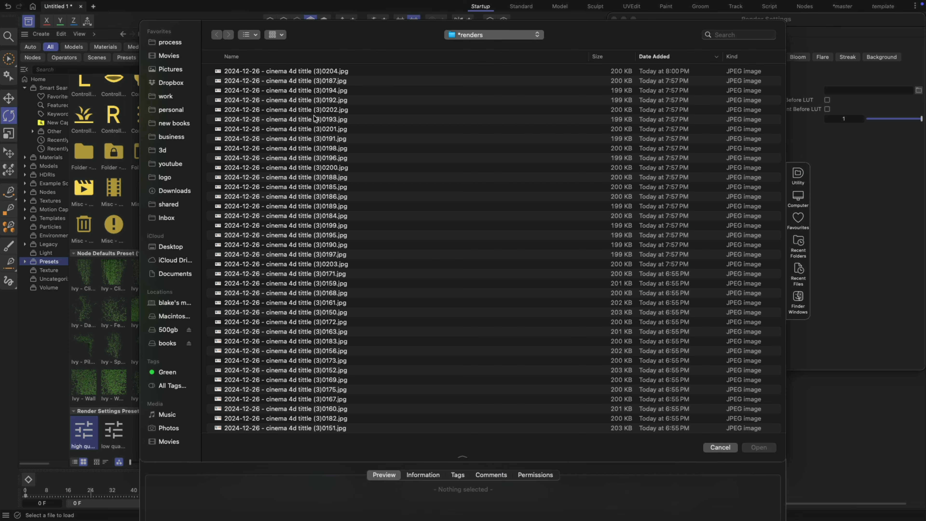
left_click(719, 447)
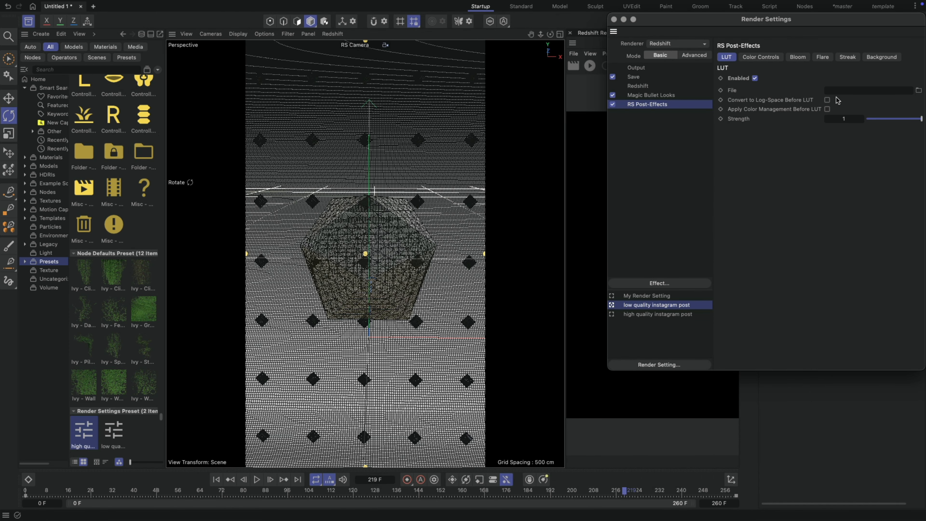
left_click(898, 118)
left_click_drag(895, 120, 896, 120)
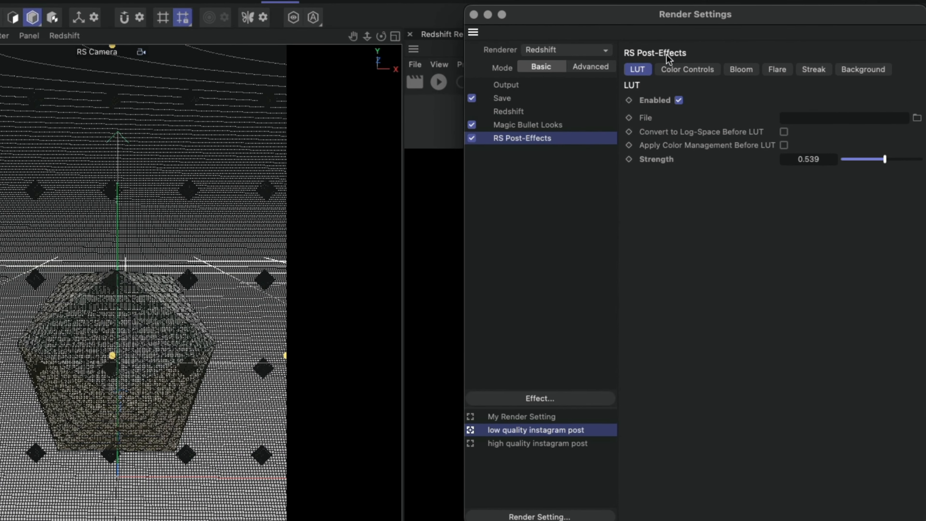
- Enable the Color Controls of the RS Post-Effects effect
left_click(673, 68)
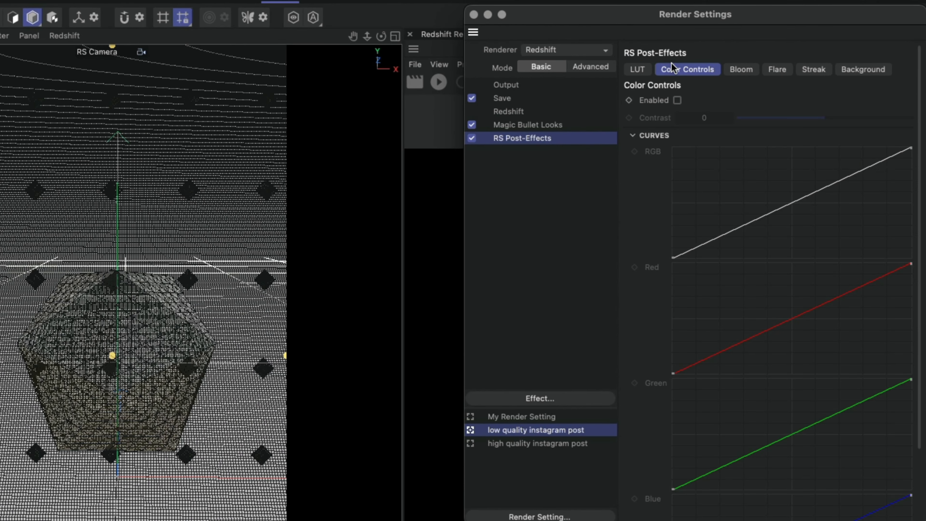
left_click(677, 100)
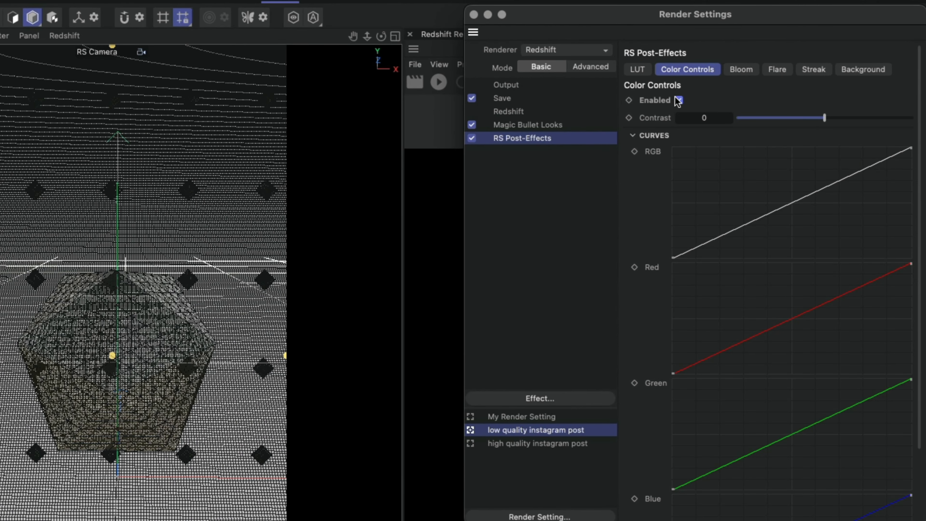
- Add three points to the RGB curve of the Color Controls and shape them into a gentle S-curve
left_click(724, 236)
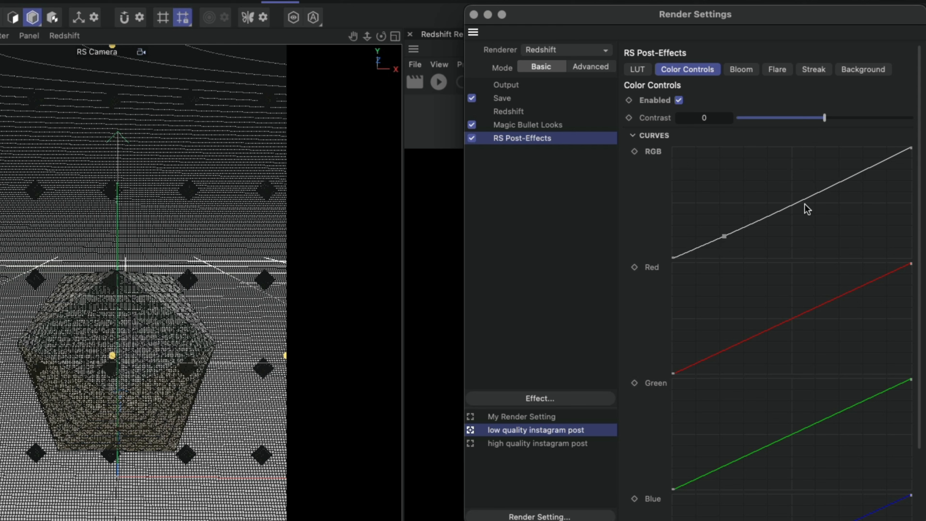
left_click(796, 202)
left_click(866, 169)
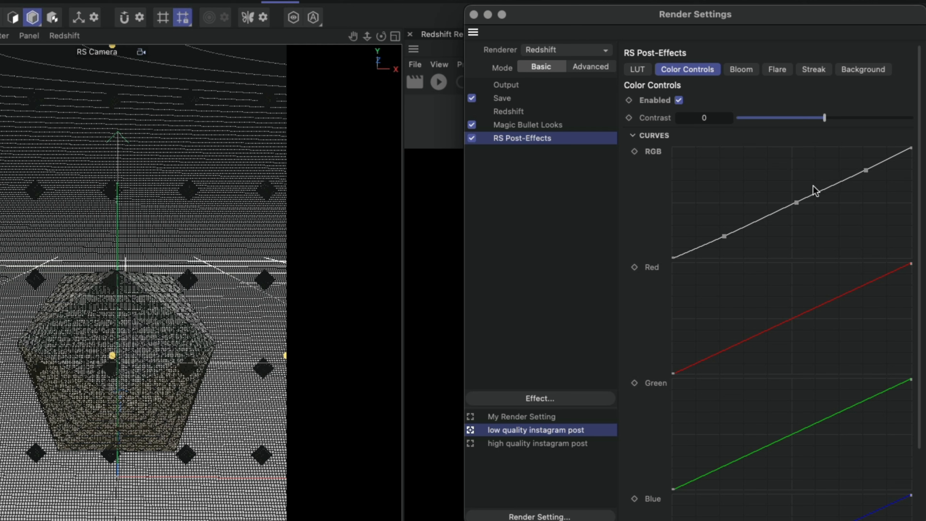
left_click_drag(796, 201, 794, 198)
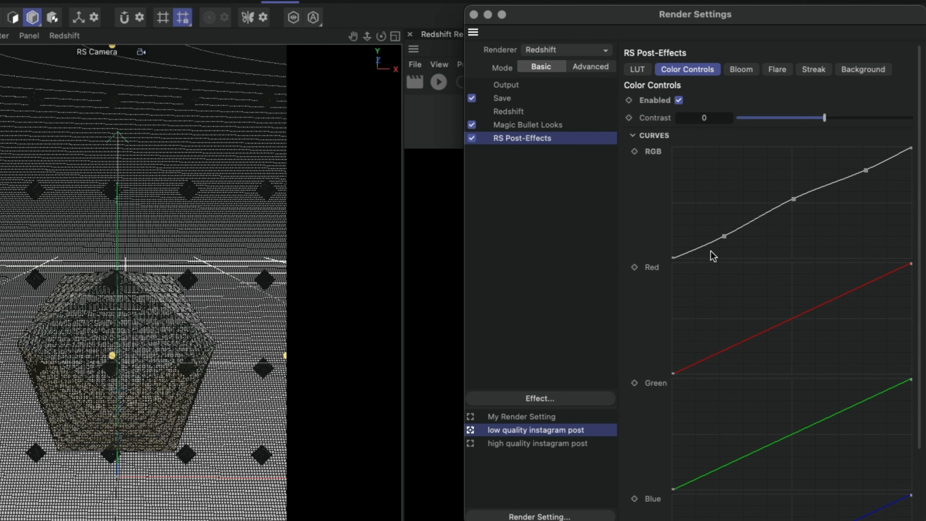
left_click_drag(724, 236, 725, 238)
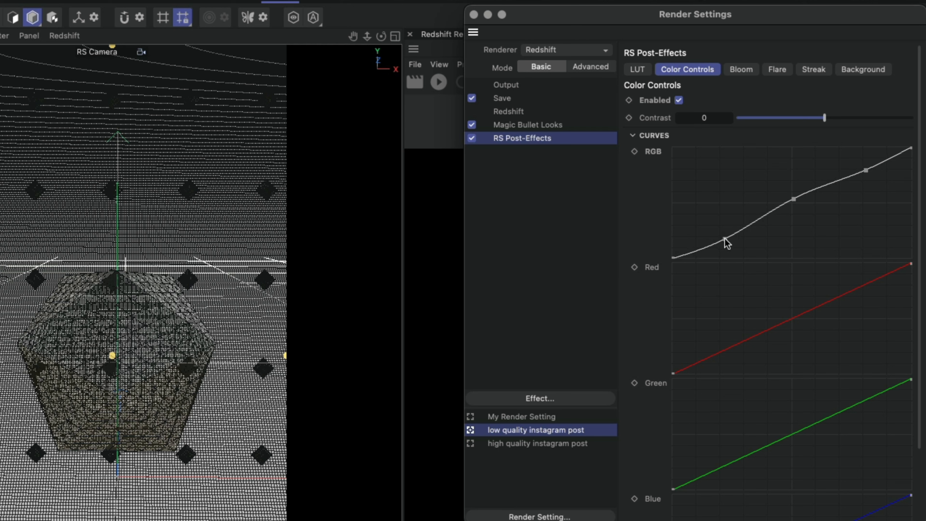
left_click_drag(866, 169, 860, 168)
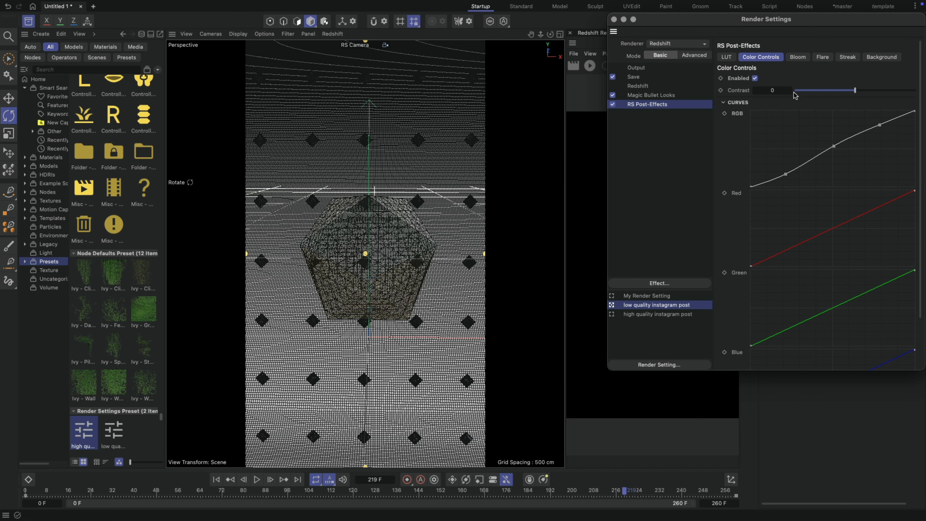
- Enable Bloom in RS Post-Effects and lower its intensity to 0.13
left_click(798, 57)
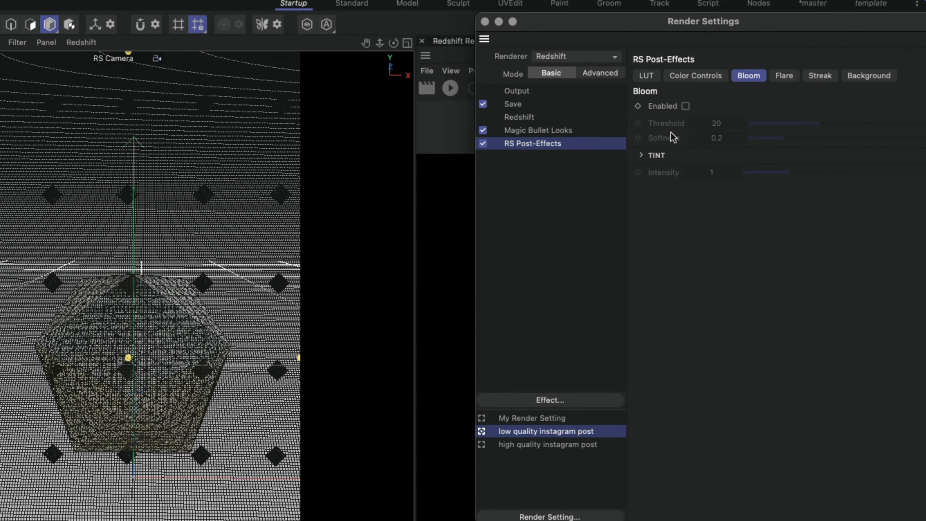
left_click(783, 77)
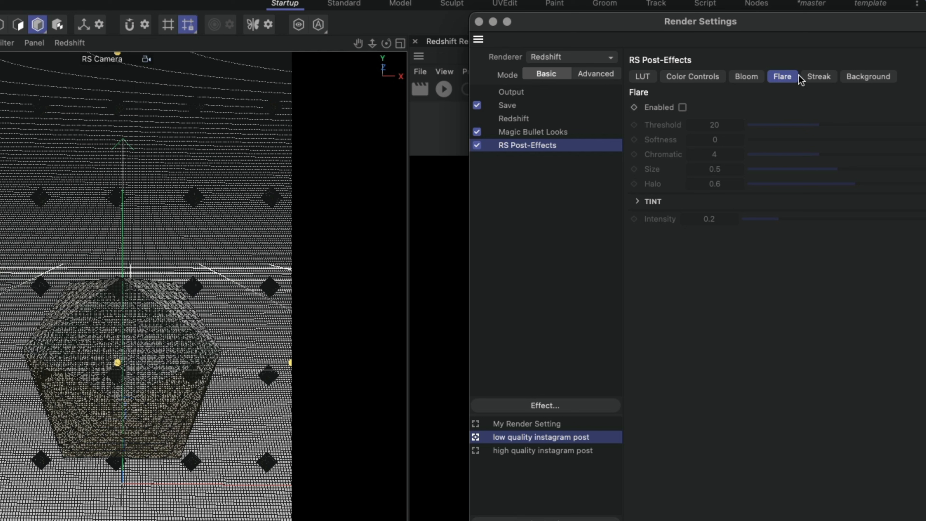
left_click(808, 78)
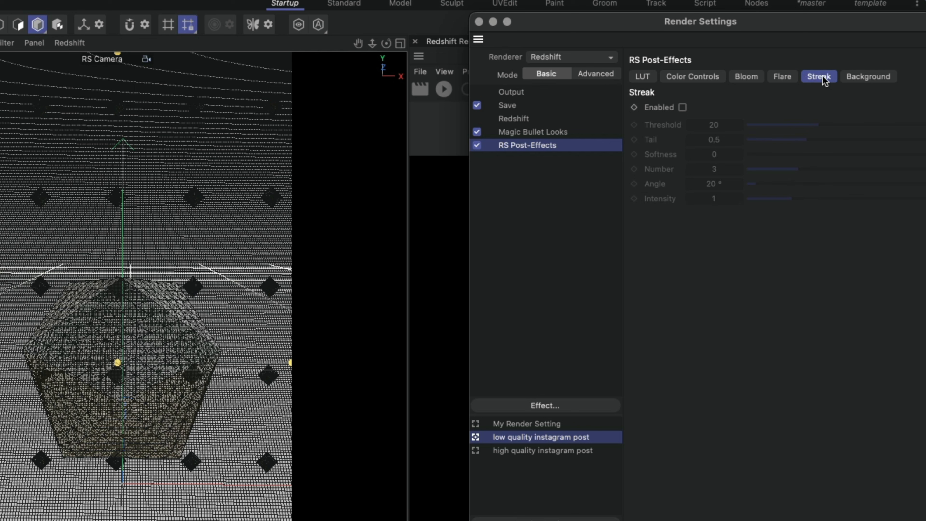
left_click(746, 77)
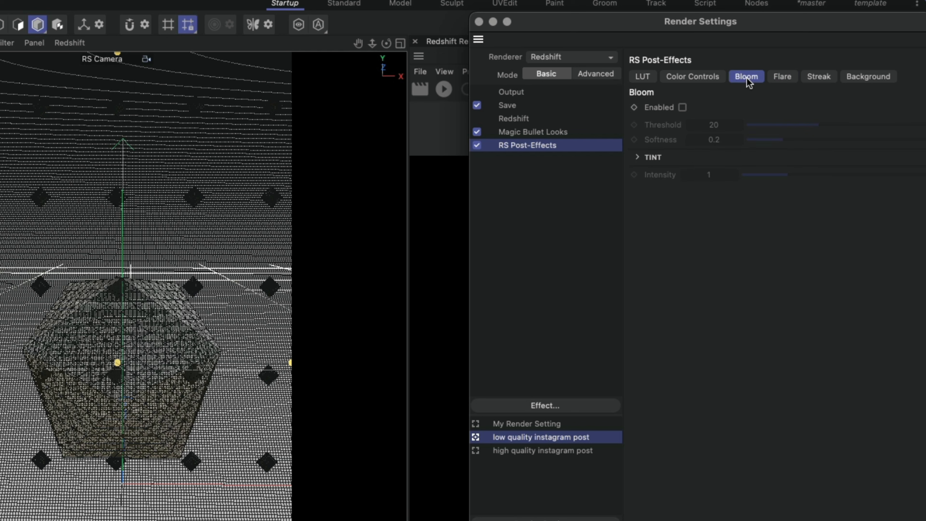
left_click(682, 108)
left_click_drag(760, 174, 750, 173)
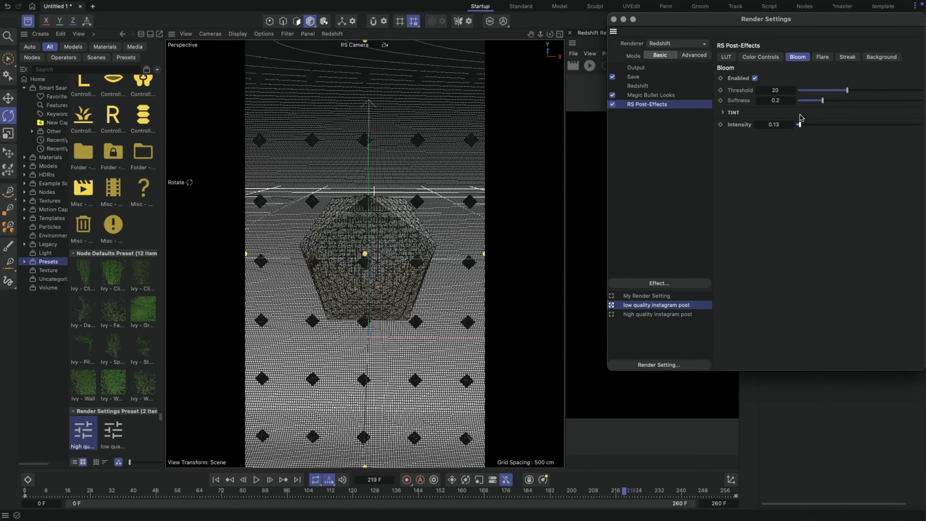
- Review the Flare, Streak, Background, LUT, Color Controls and Bloom settings of RS Post-Effects, leaving Streak disabled, and close the render settings
left_click(769, 56)
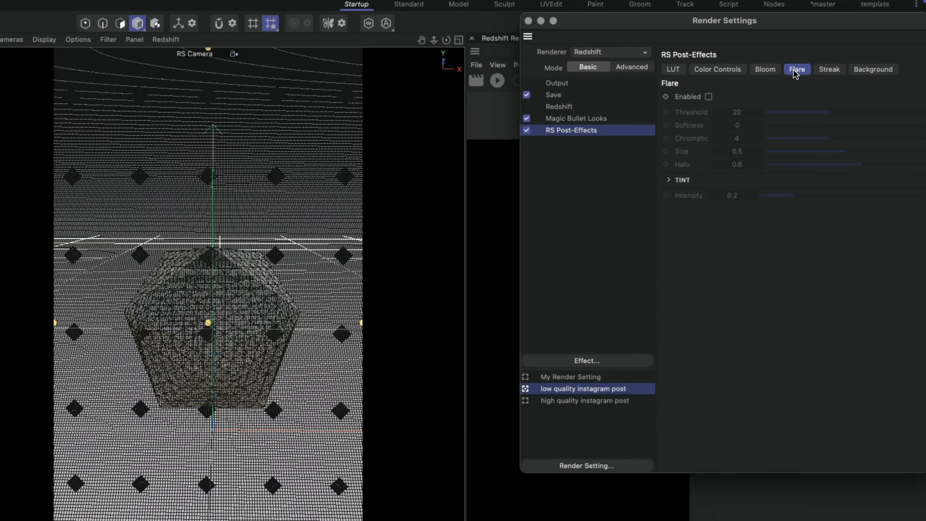
left_click(816, 78)
left_click(683, 107)
left_click(684, 107)
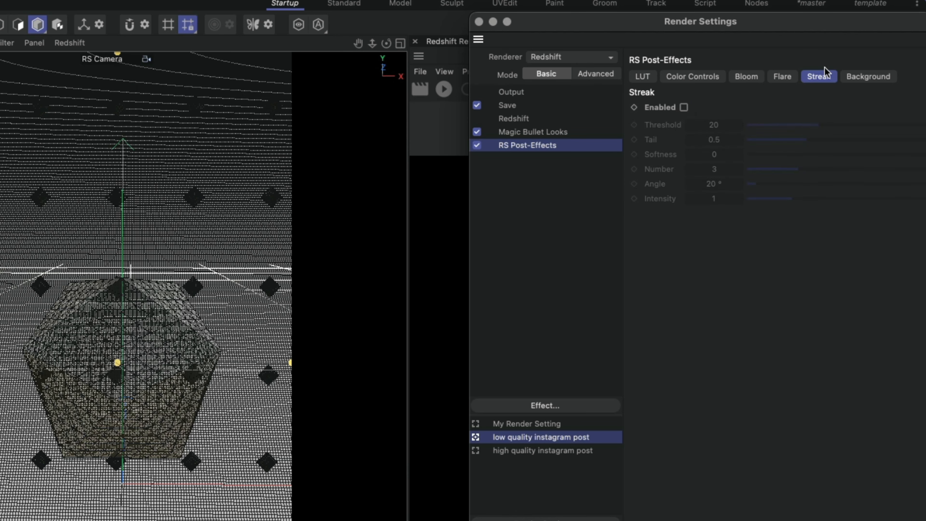
left_click(869, 77)
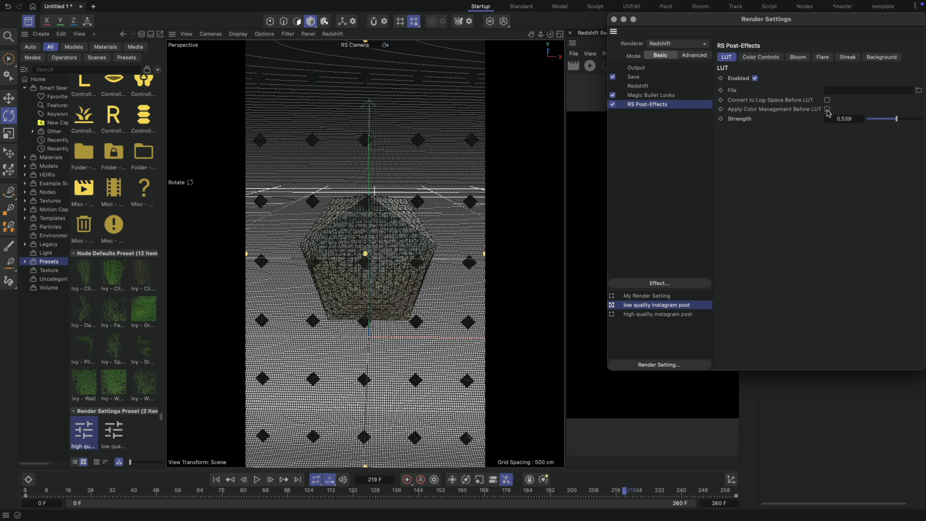
left_click(776, 58)
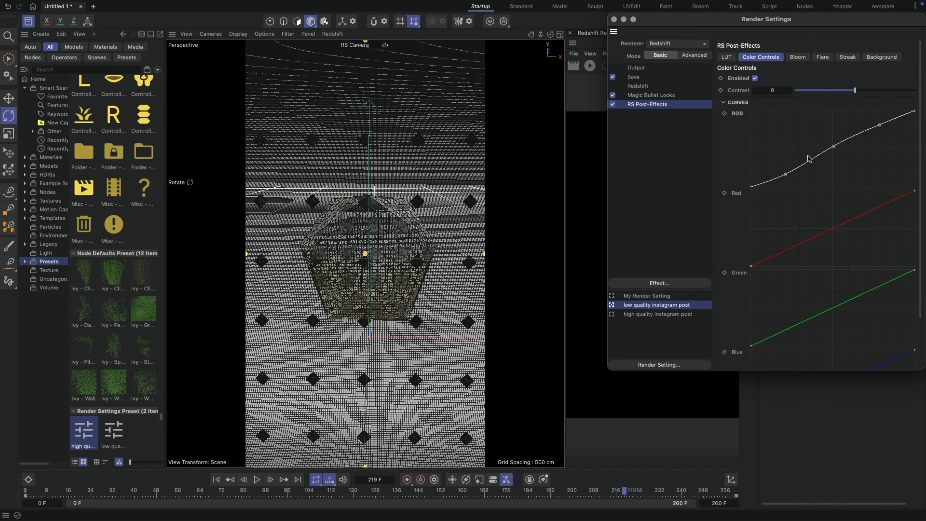
left_click(804, 59)
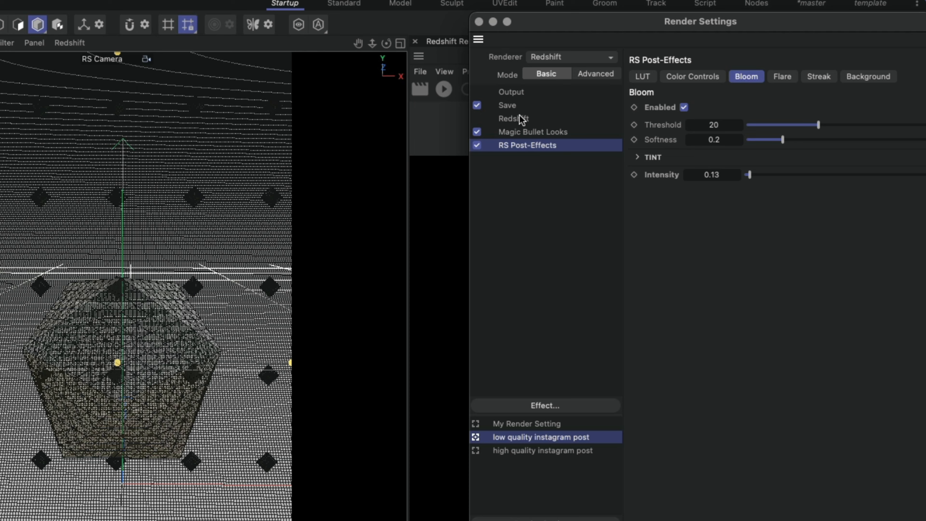
left_click(478, 22)
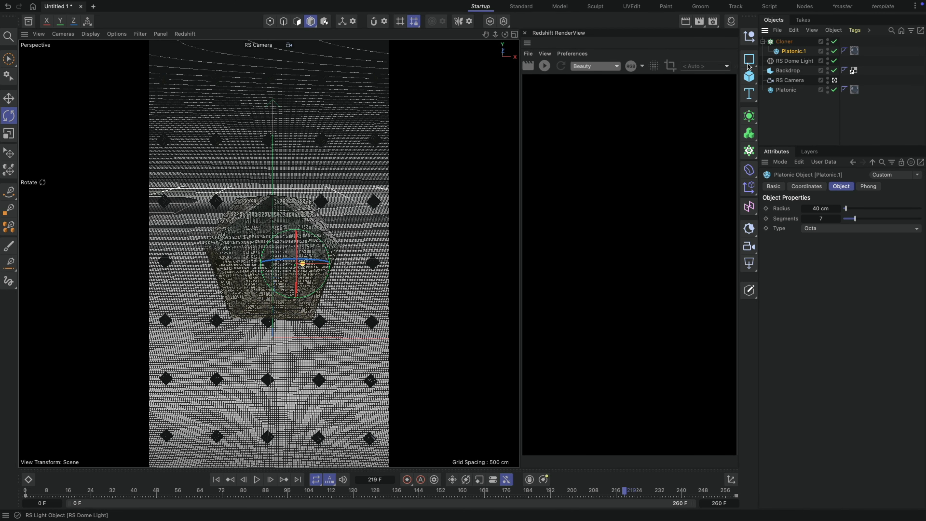
- Disable the Platonic.1 object and its parent Cloner in the scene
left_click(834, 51)
left_click(834, 42)
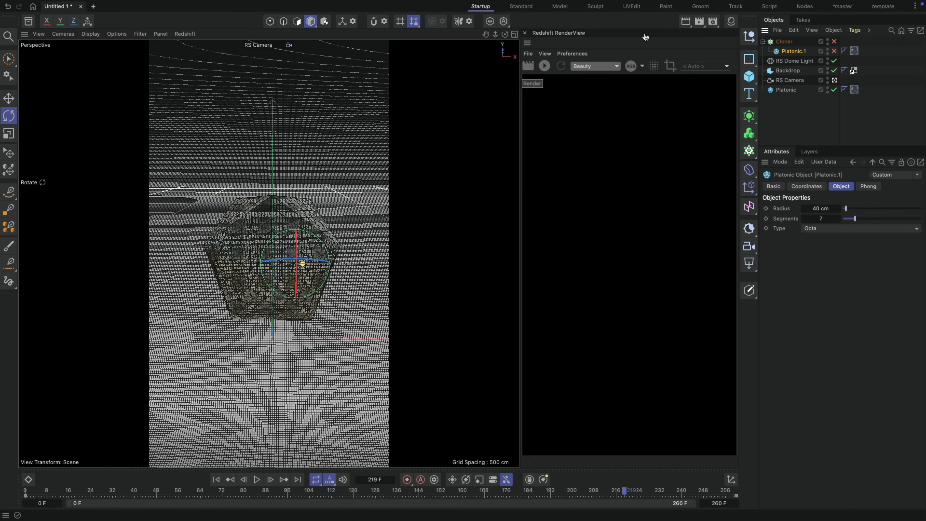
- Examine the customization commands for saving a startup layout, saving a named layout and saving the default scene
mouse_move(559, 12)
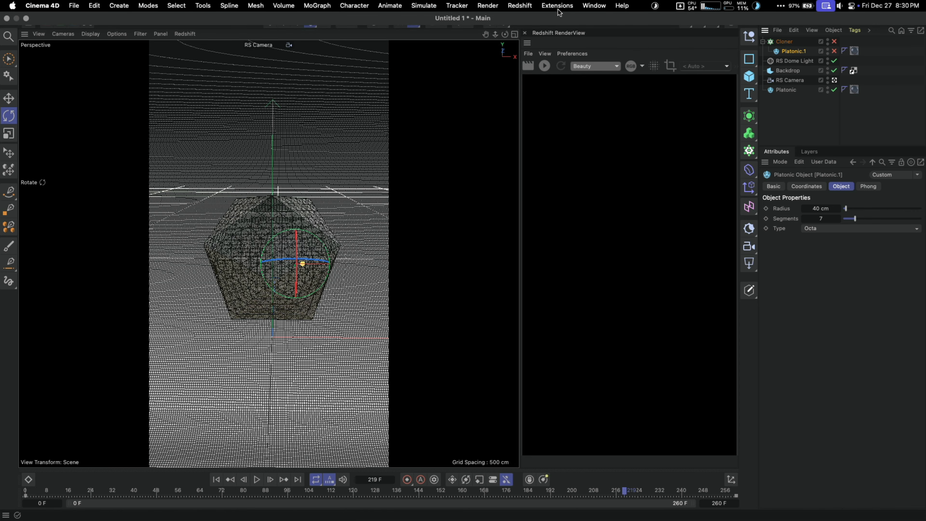
left_click(596, 8)
mouse_move(611, 28)
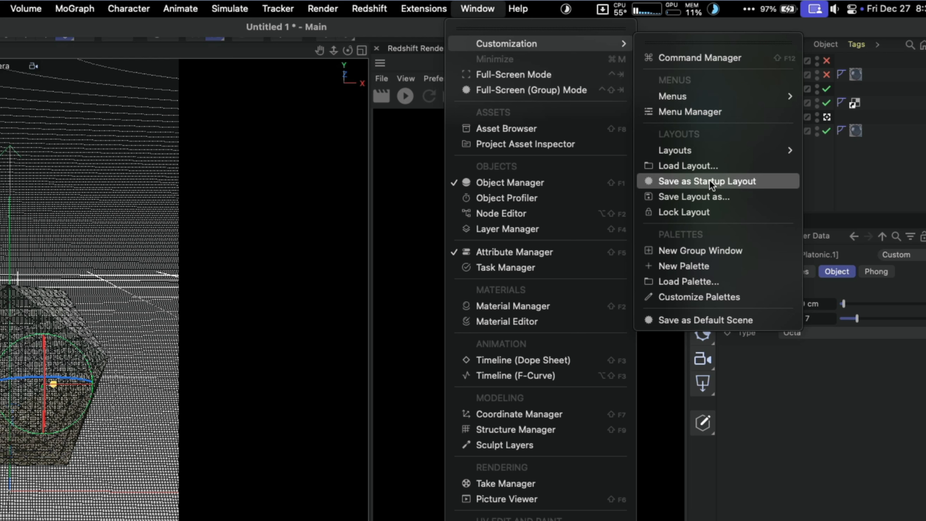
left_click(703, 197)
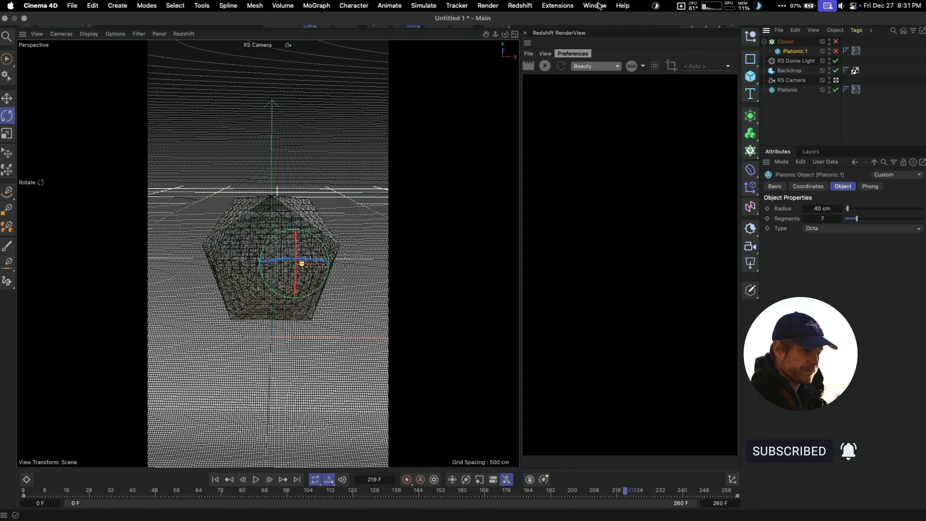
left_click(594, 6)
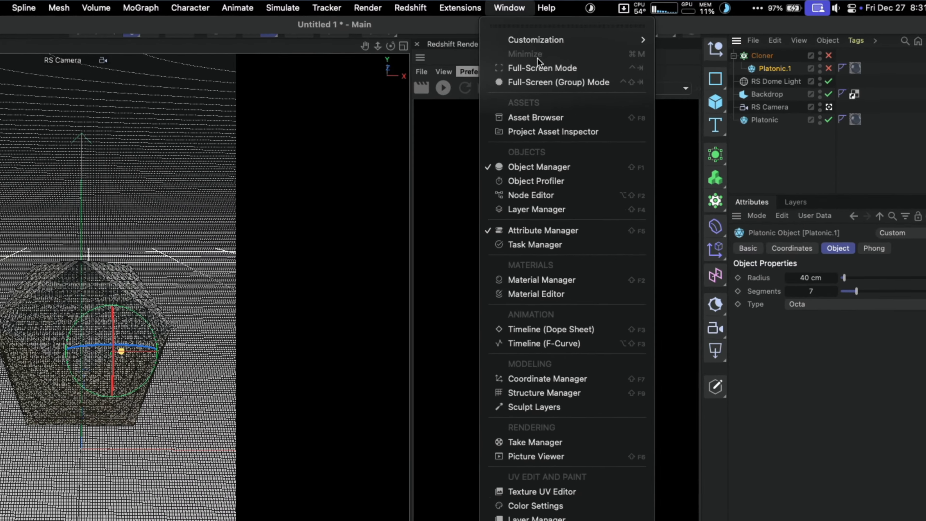
mouse_move(627, 30)
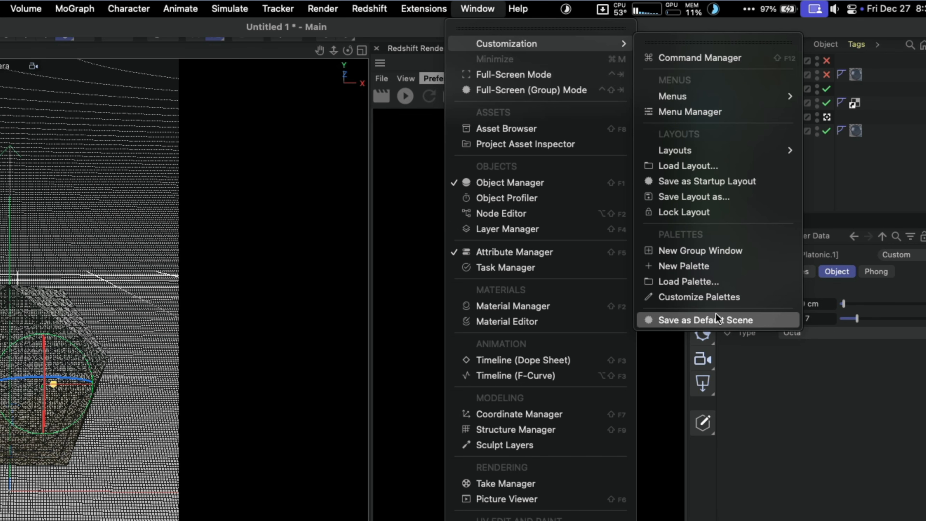
left_click(862, 160)
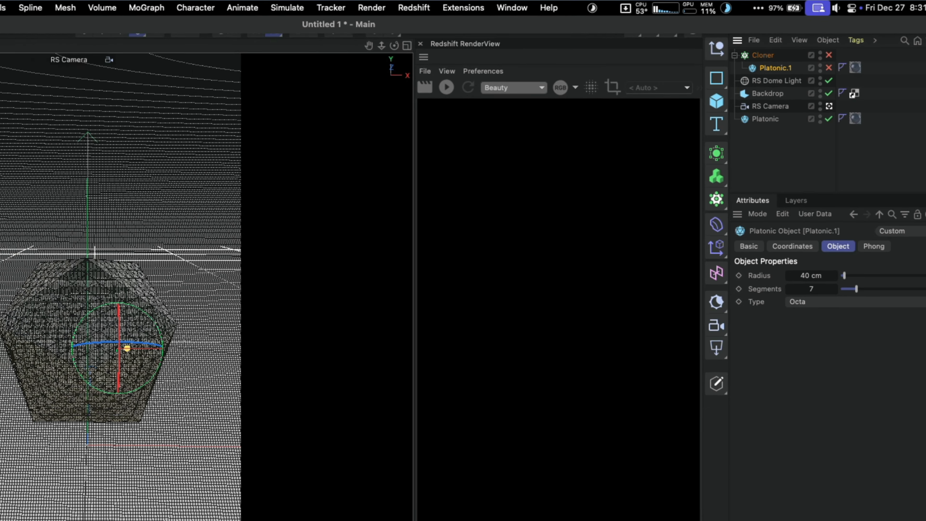
- Check the project's scene settings, and review the Redshift and Output settings of the low quality instagram post render setting
left_click(94, 5)
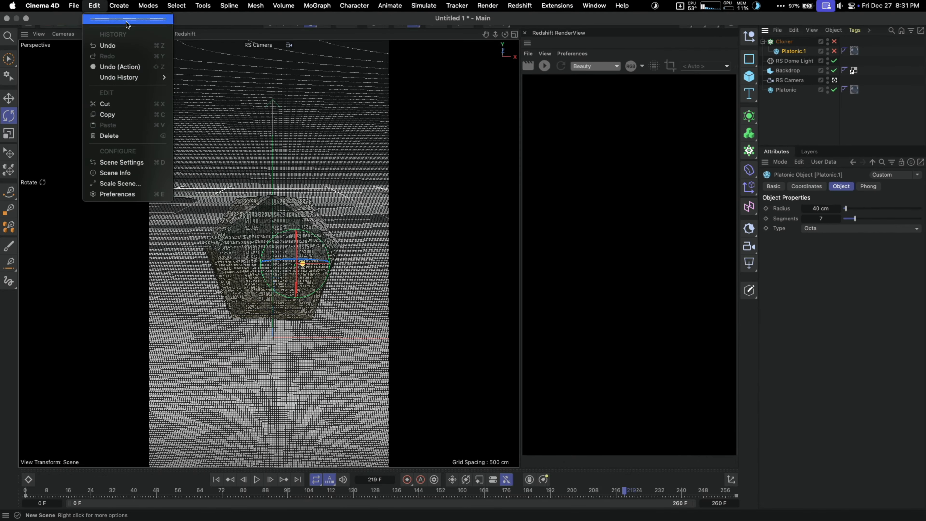
mouse_move(77, 6)
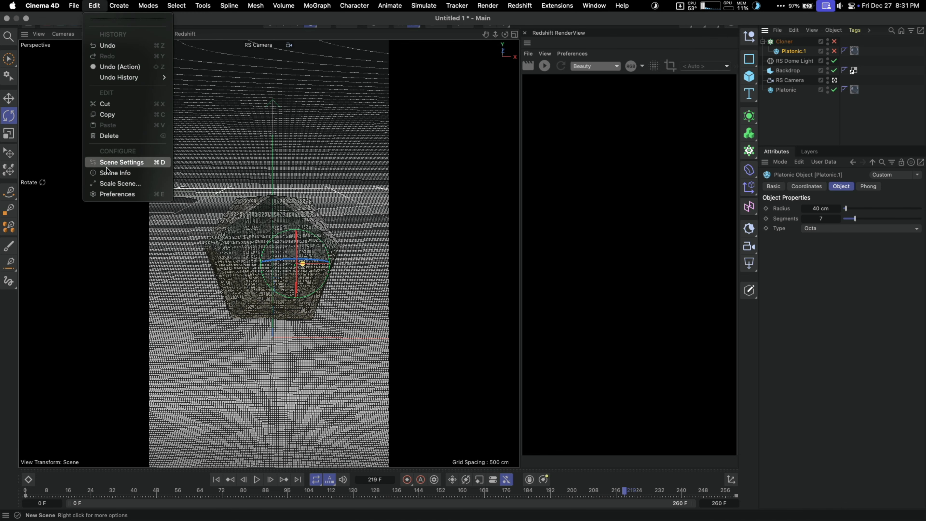
left_click(121, 162)
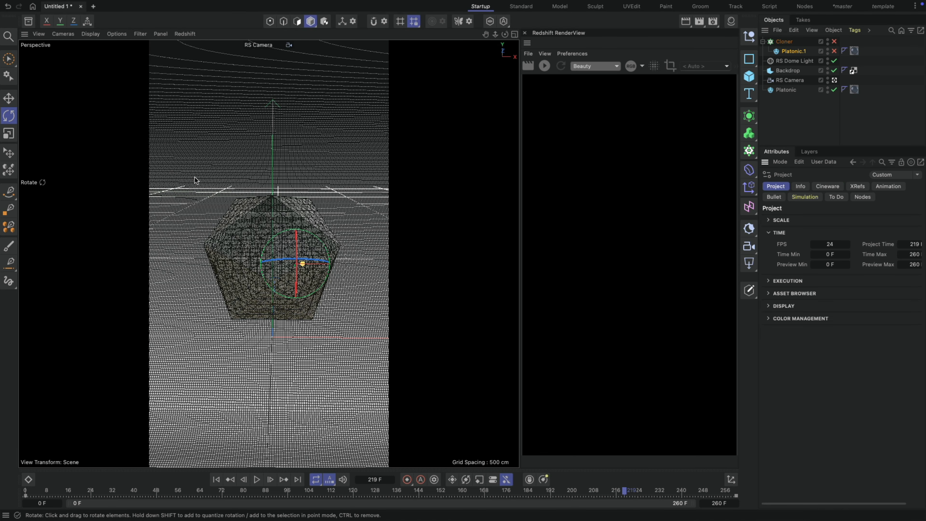
left_click(713, 22)
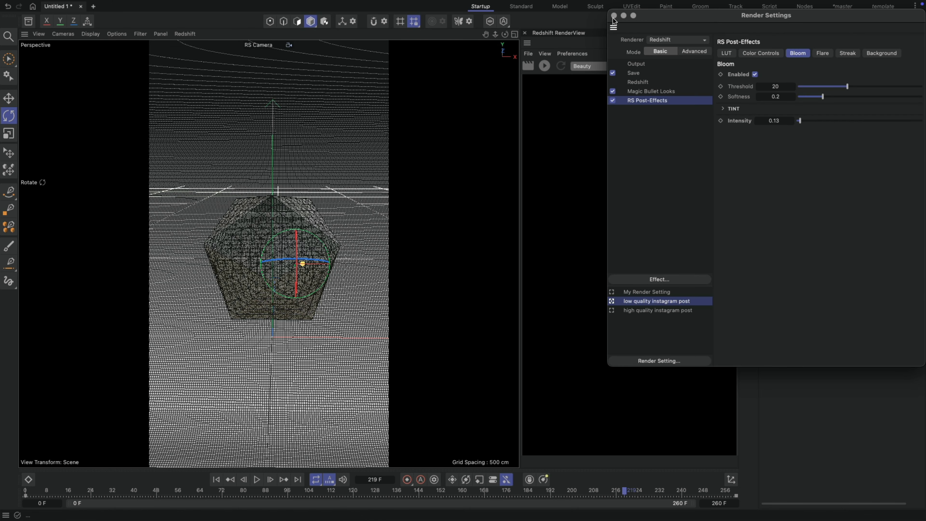
left_click(637, 71)
left_click(638, 80)
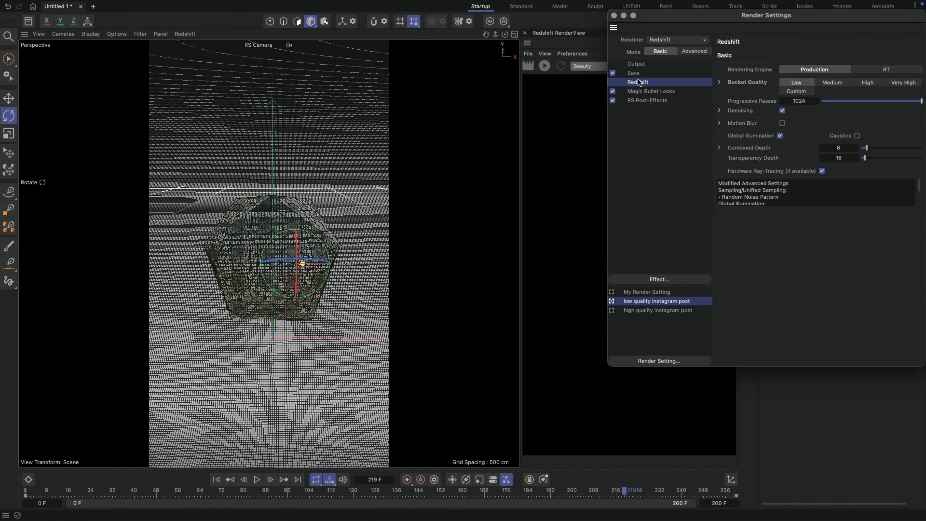
left_click(642, 64)
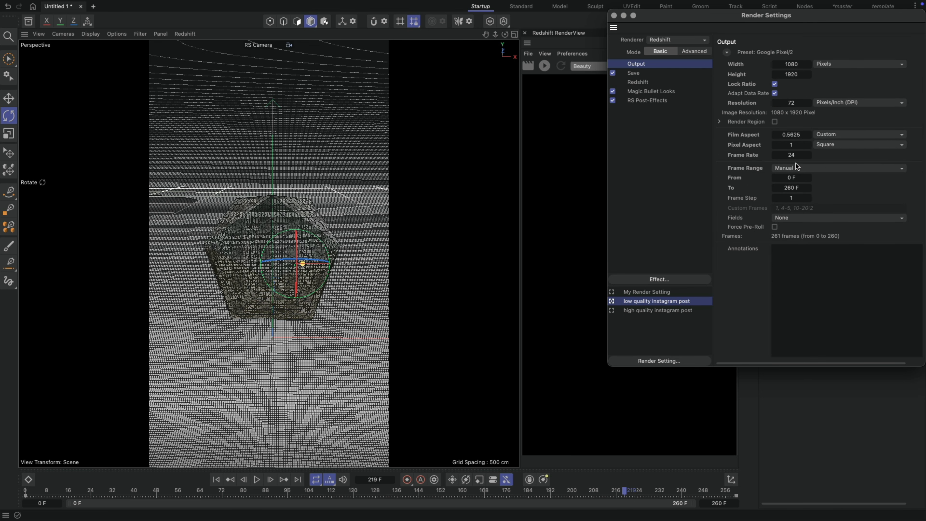
left_click(613, 15)
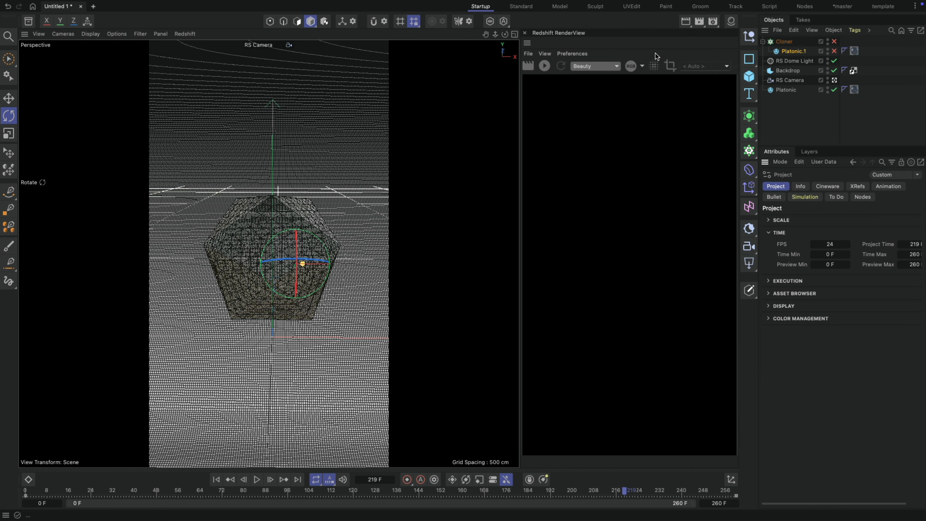